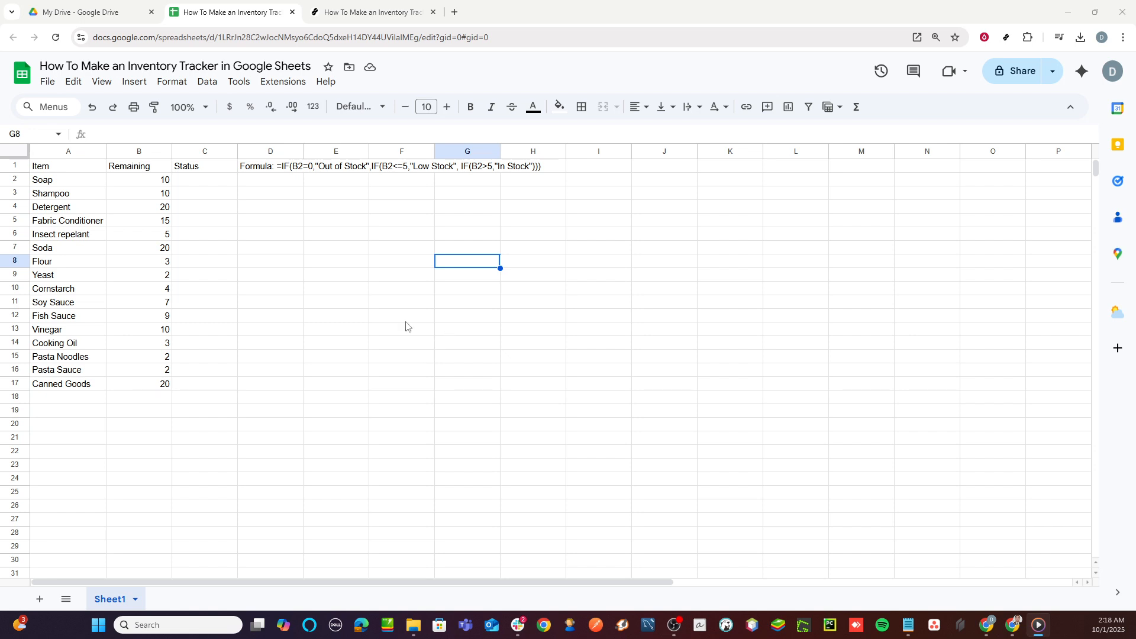
Enter =IF(B2=0,"Out of Stock",IF(B2<=5,"Low Stock", IF(B2>5,"In Stock"))) in C2 and fill it down to C17
left_click(215, 184)
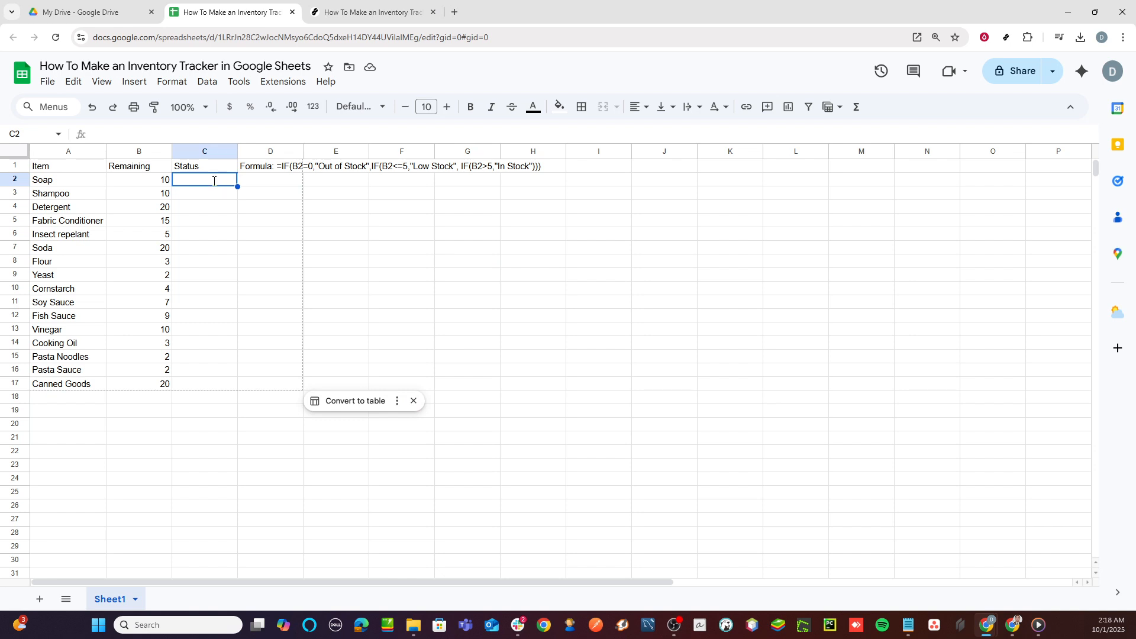
double_click(215, 186)
type("=IF(B2=0,\"Out of Stock\",IF(B2<=5,\"Low Stock\", IF(B2>5,\"In Stock\")))")
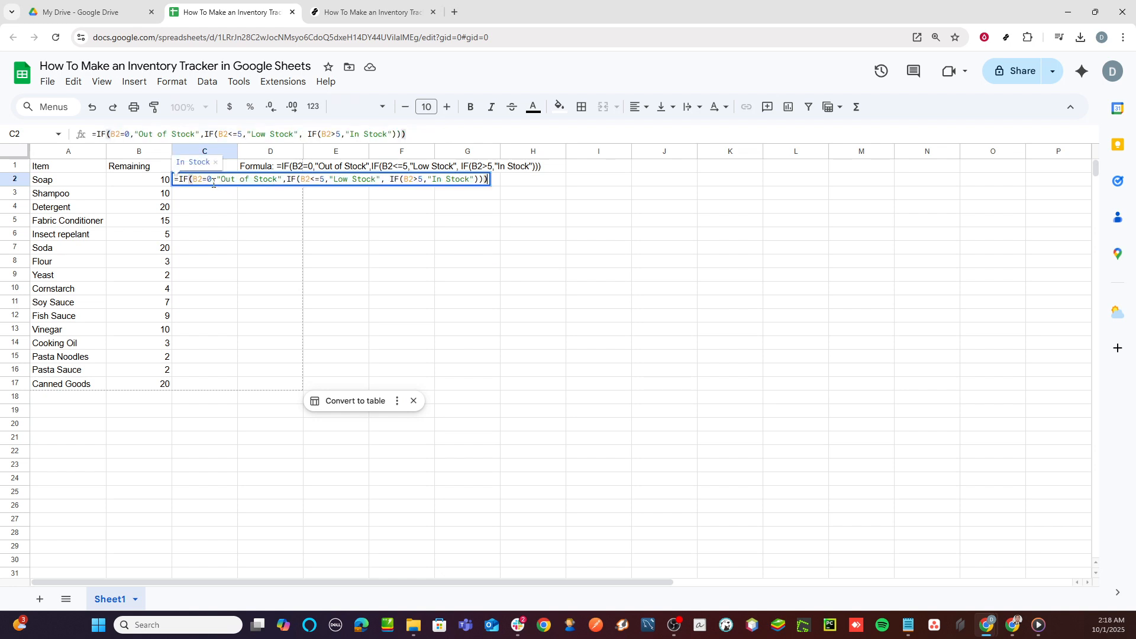
key("Return")
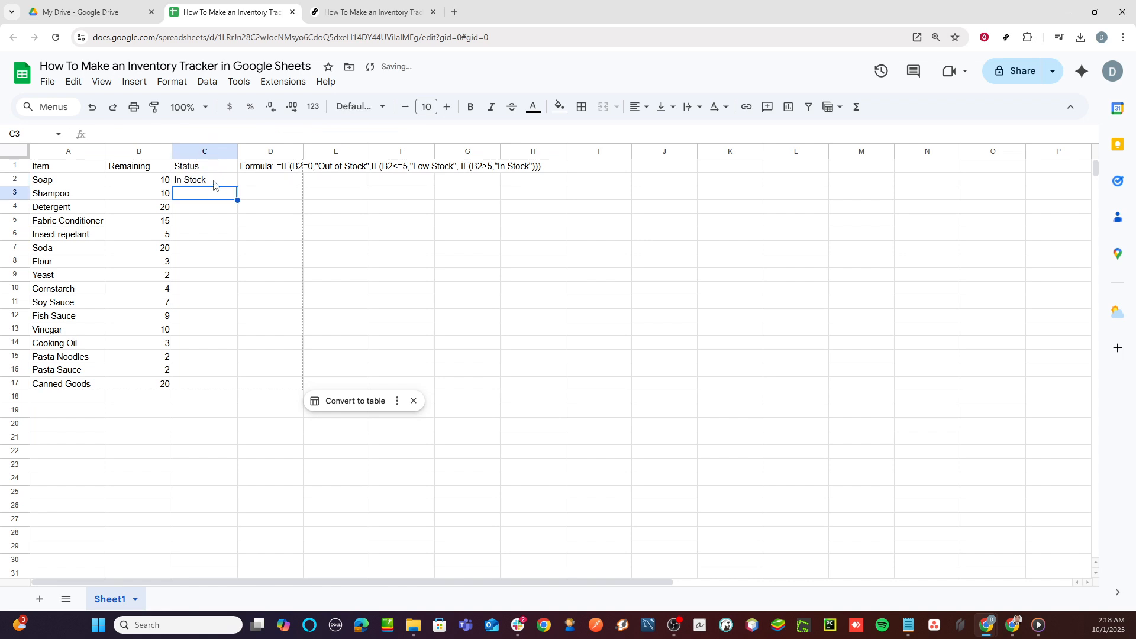
left_click(213, 183)
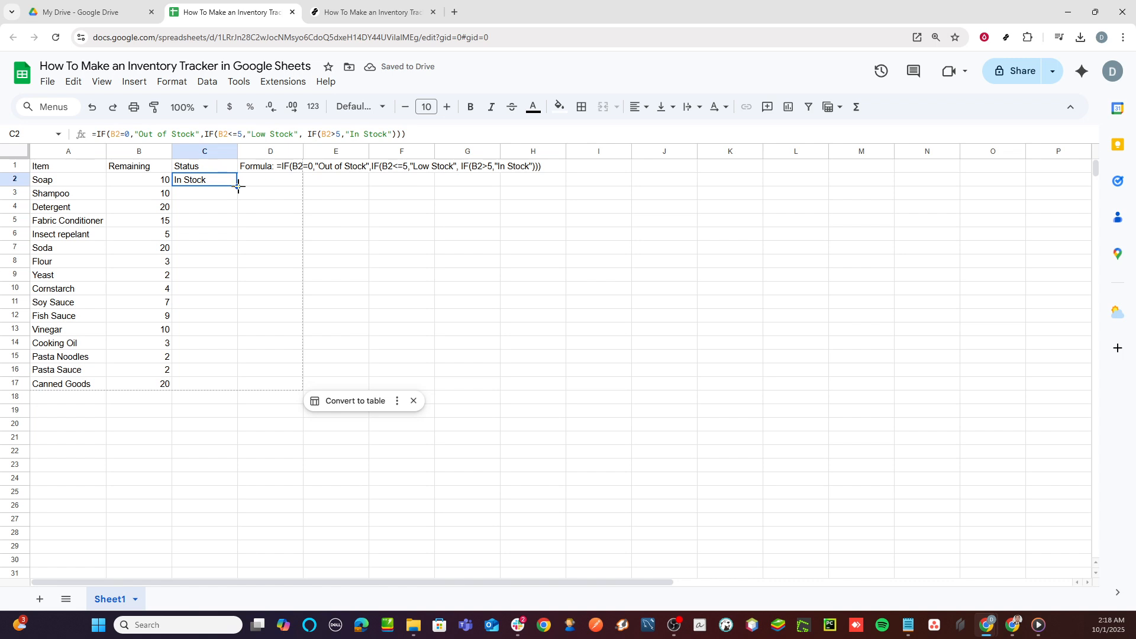
left_click_drag(237, 186, 237, 389)
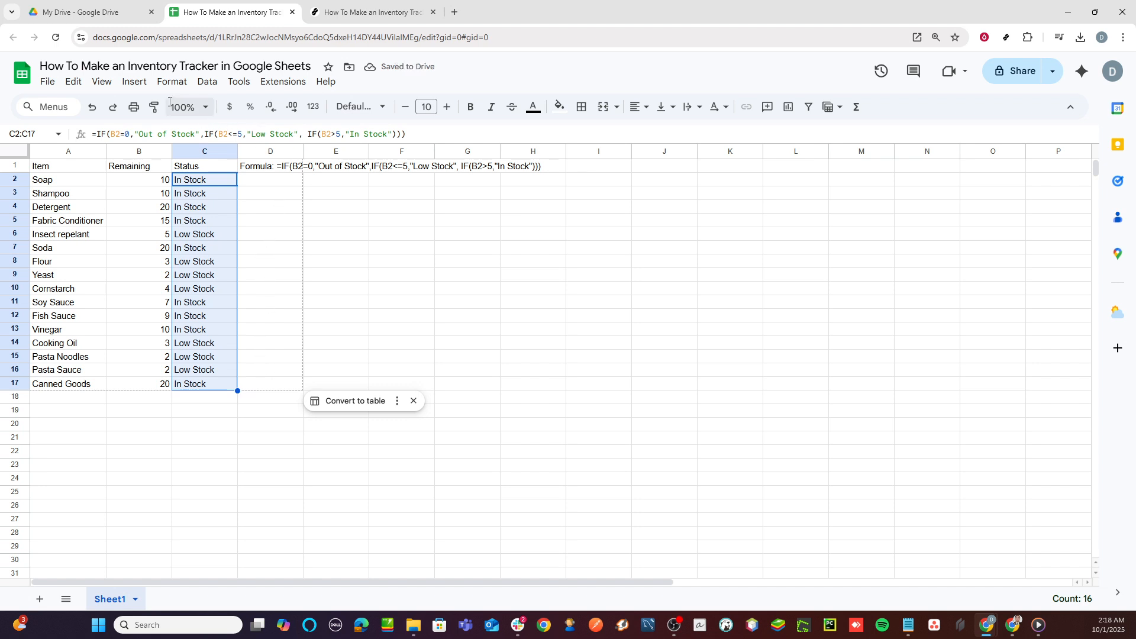
Start a conditional formatting rule for the Status cells C2:C17 with the condition "Custom formula is"
left_click(205, 82)
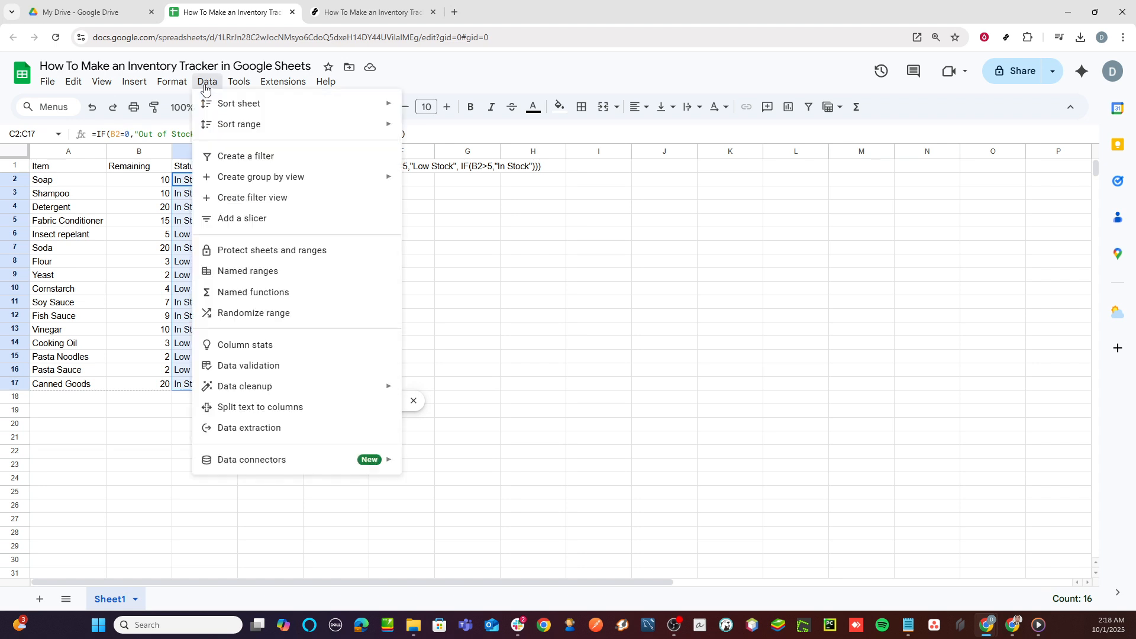
mouse_move(206, 110)
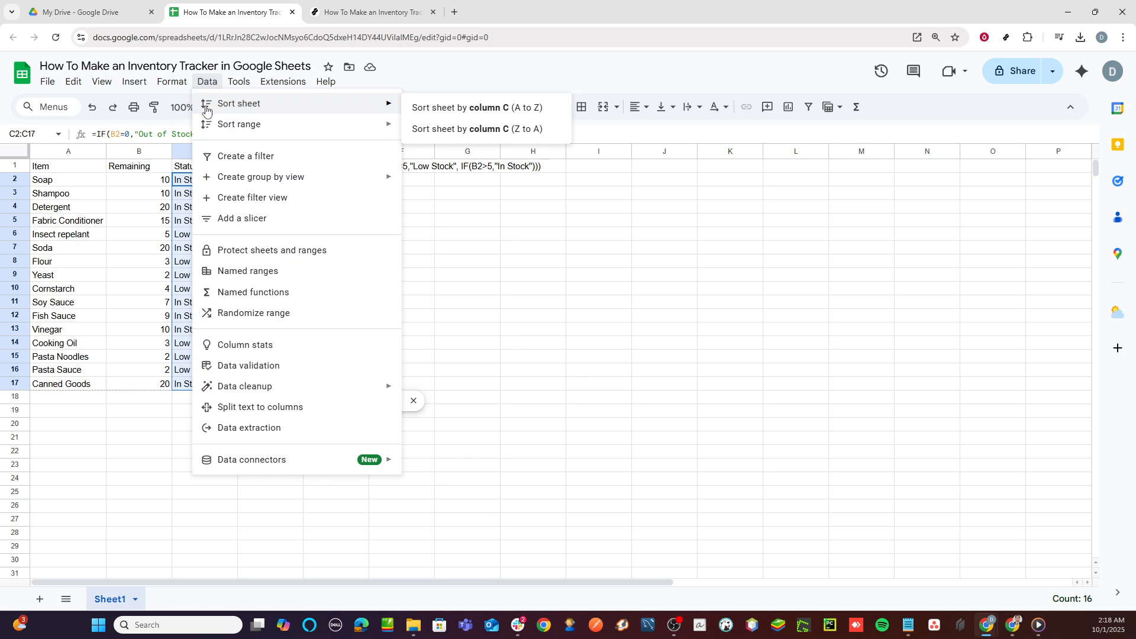
mouse_move(186, 87)
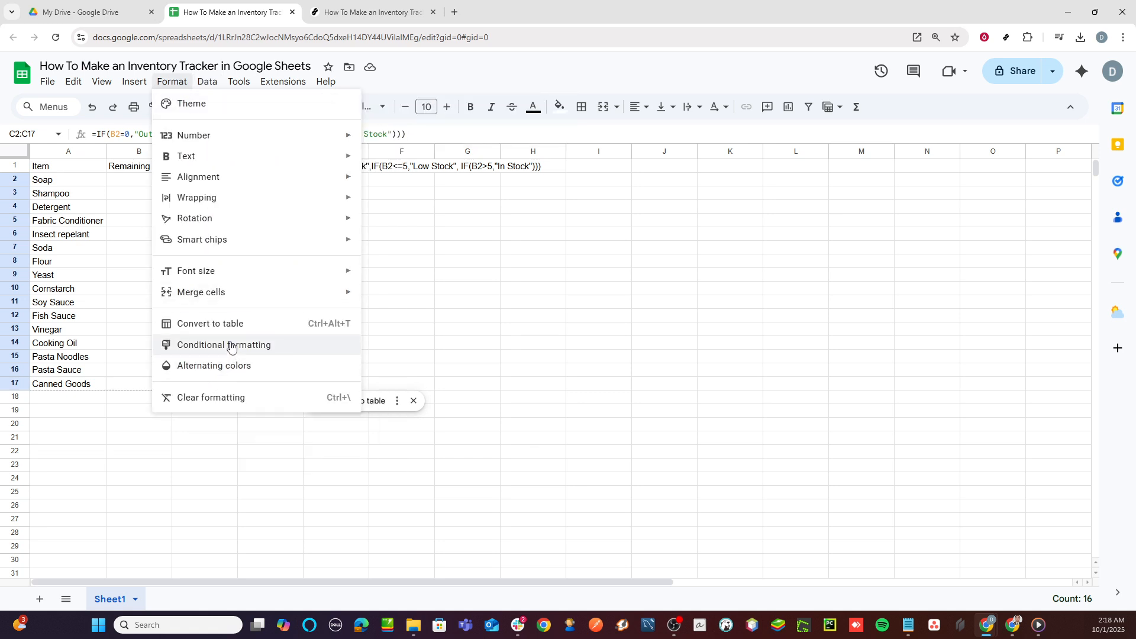
left_click(253, 354)
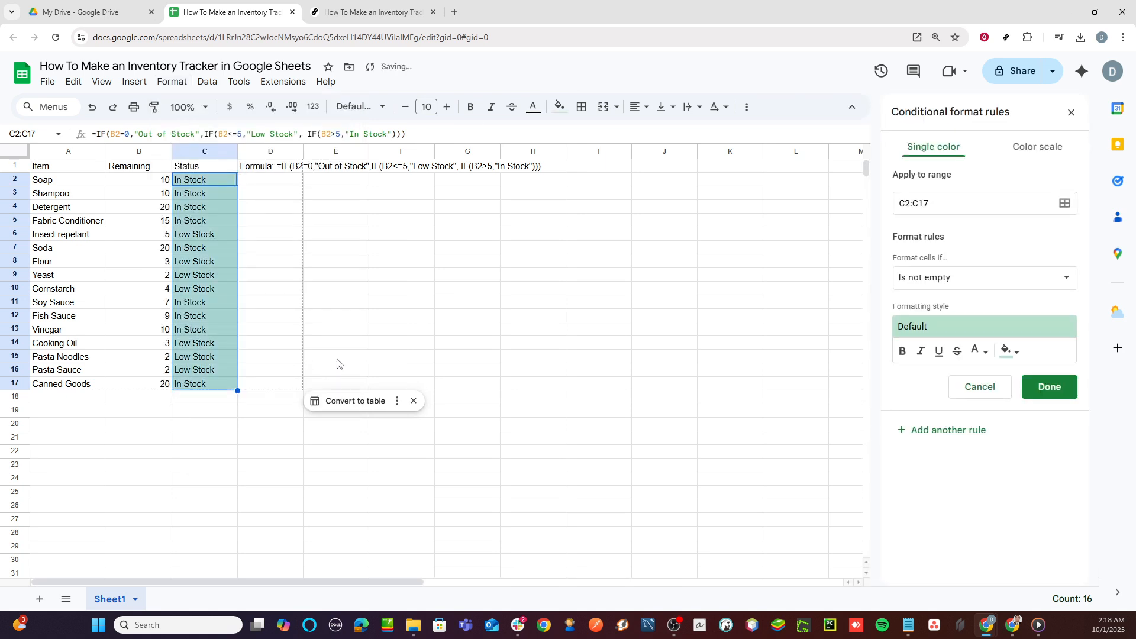
left_click(940, 283)
scroll(971, 491, "down", 2)
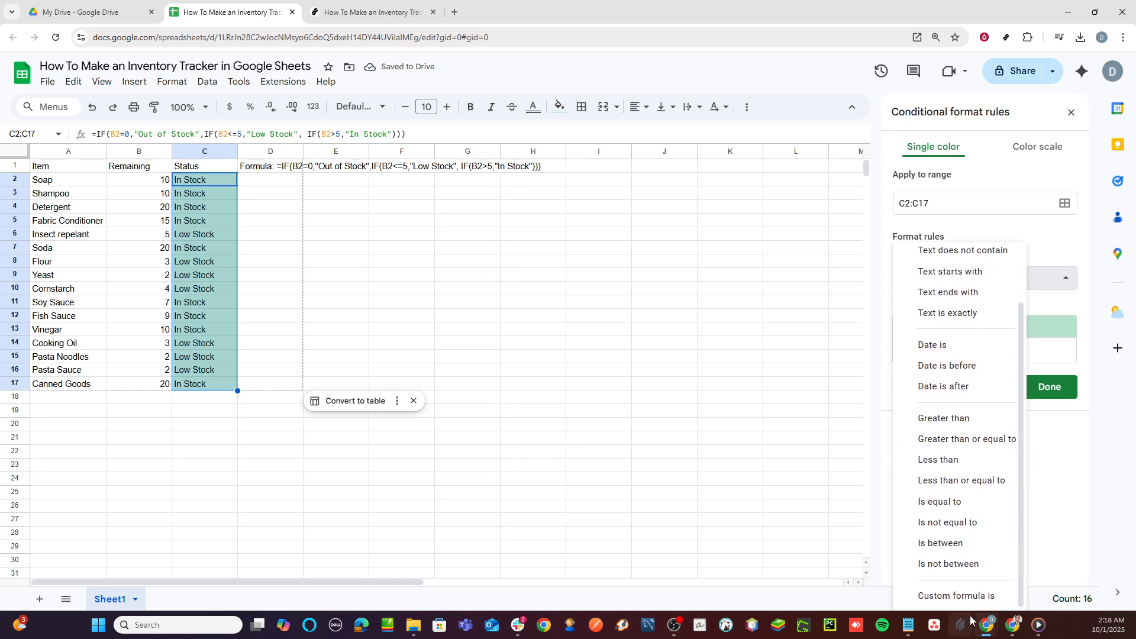
left_click(978, 595)
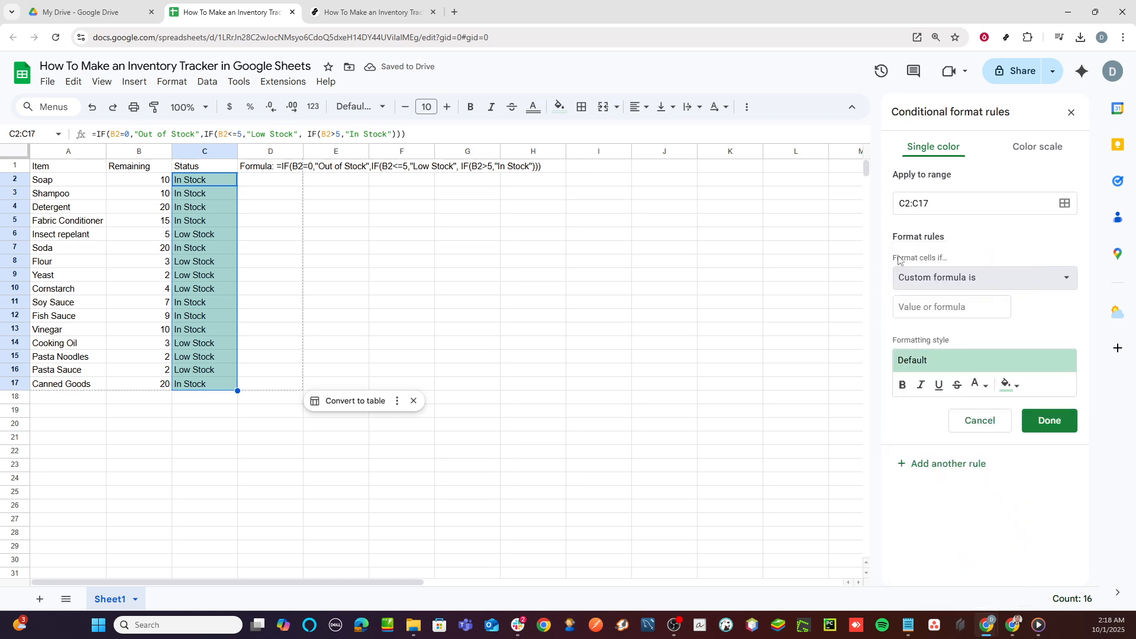
Enter =C2:C17="In Stock" as the custom formula of the conditional formatting rule
left_click(934, 307)
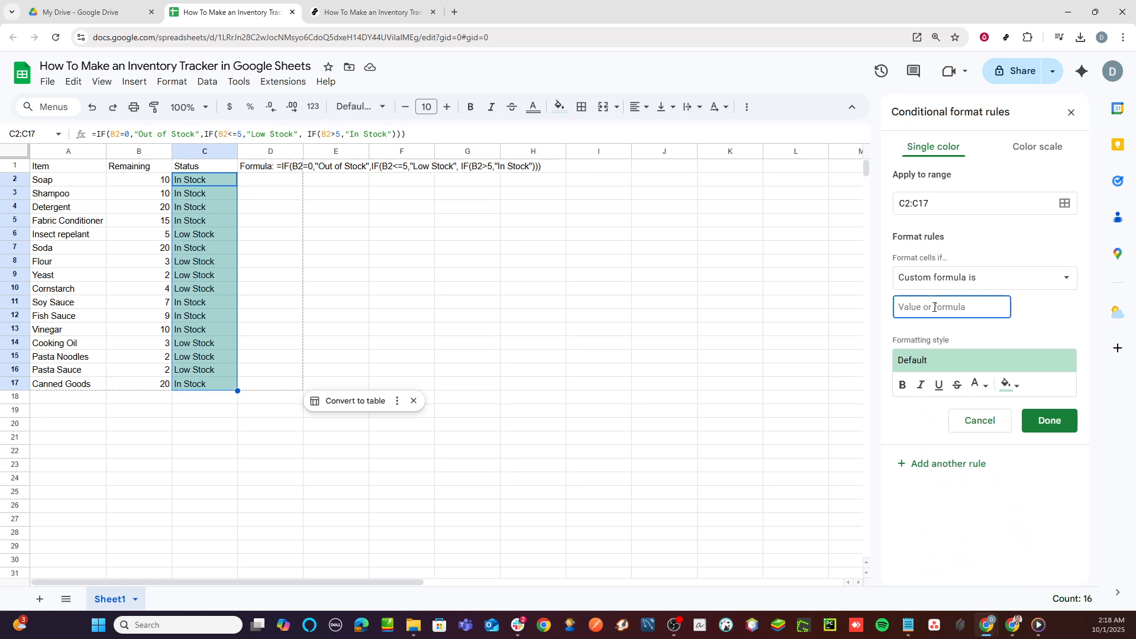
type("=")
type("C2:")
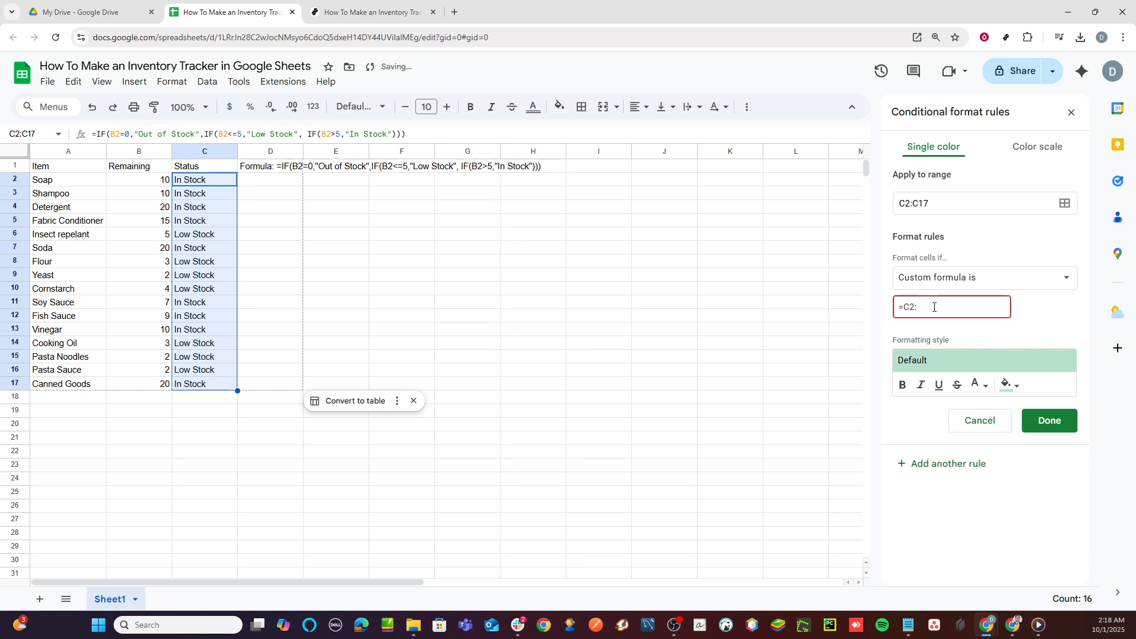
type("C")
type("17")
type("n Stock")
key("Left")
key("Left")
key("Left")
key("Left")
type("\"")
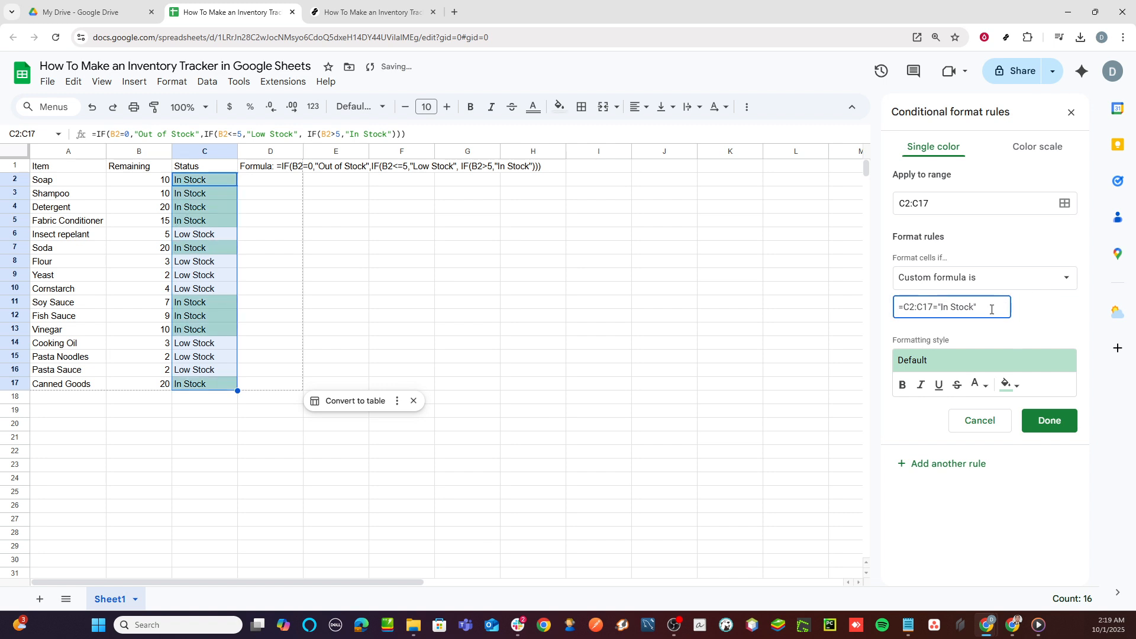
Copy the "In Stock" rule's formula, set the rule's fill colour to bright green and save it
key("ctrl+a")
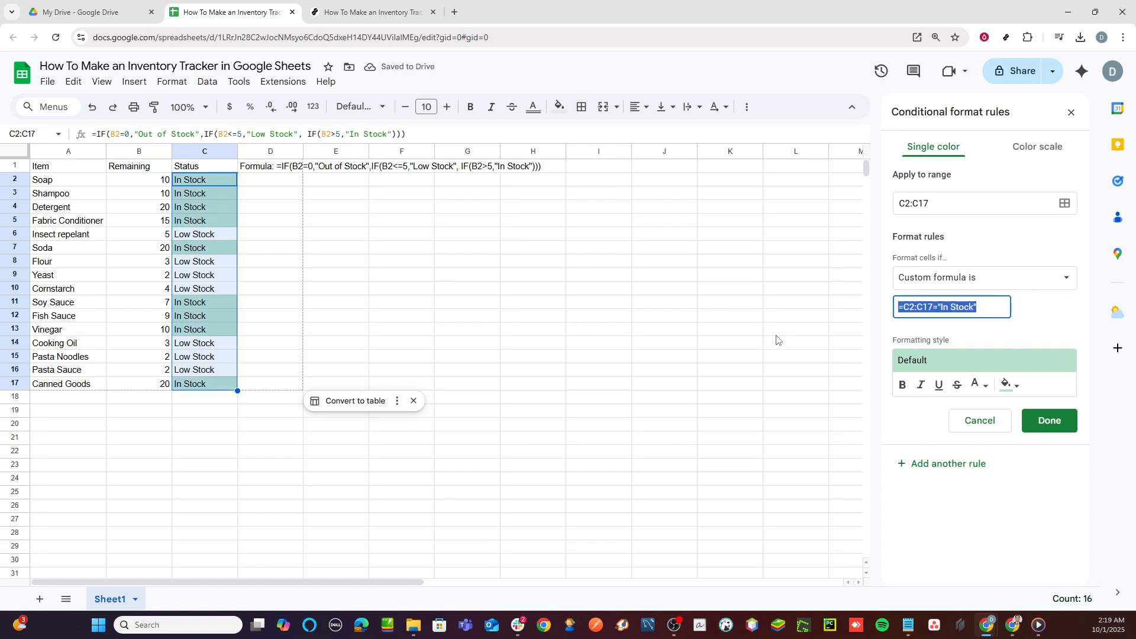
left_click(1010, 384)
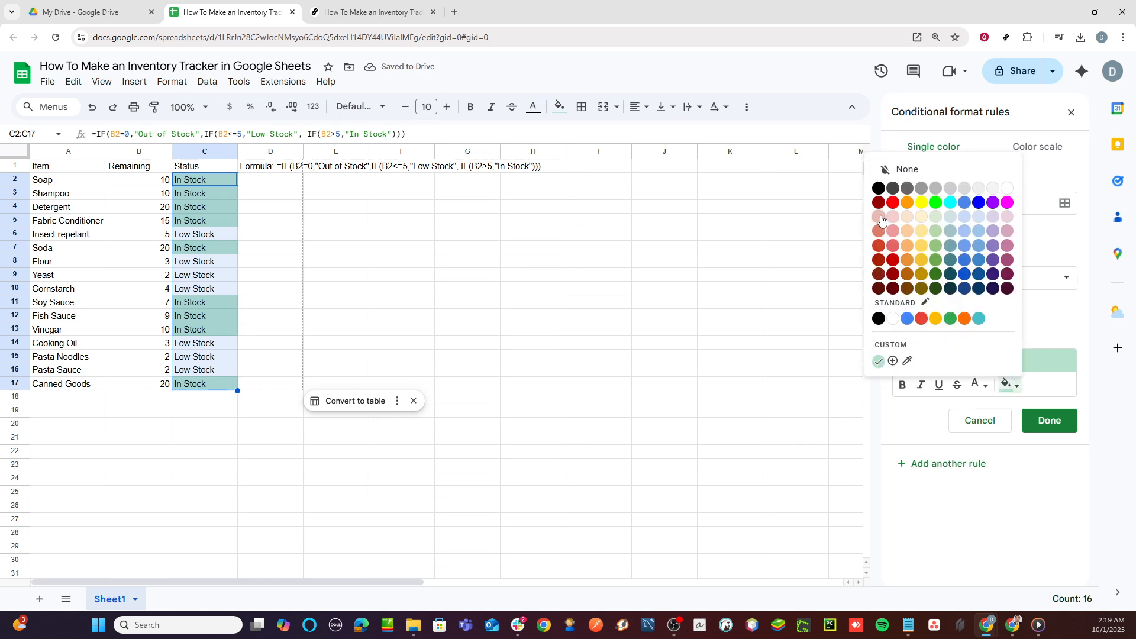
left_click(936, 202)
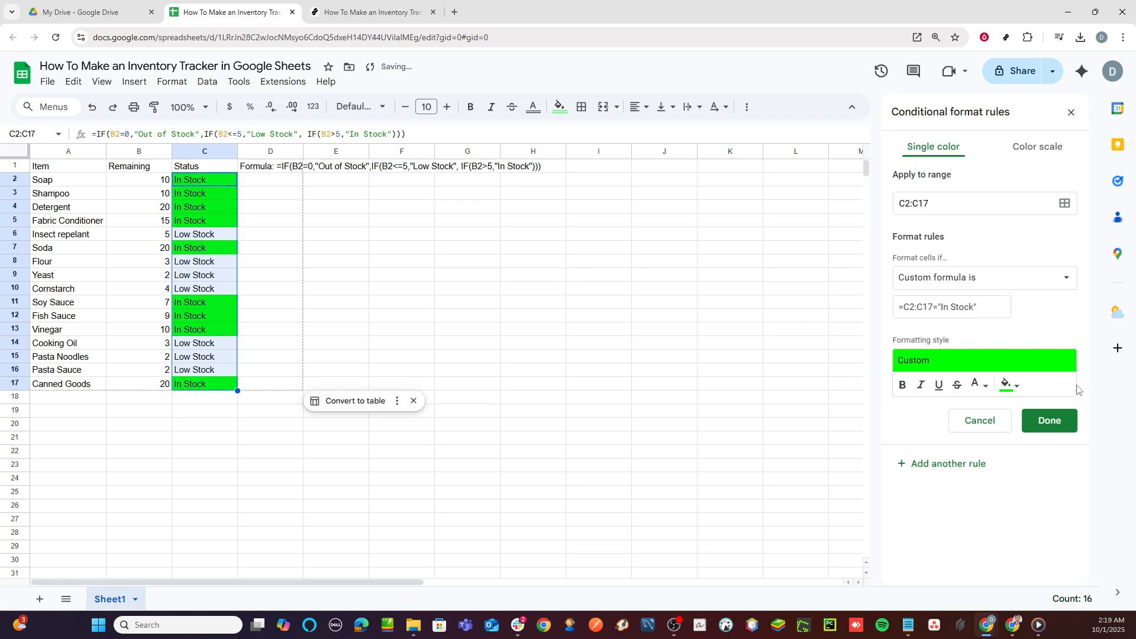
left_click(1053, 420)
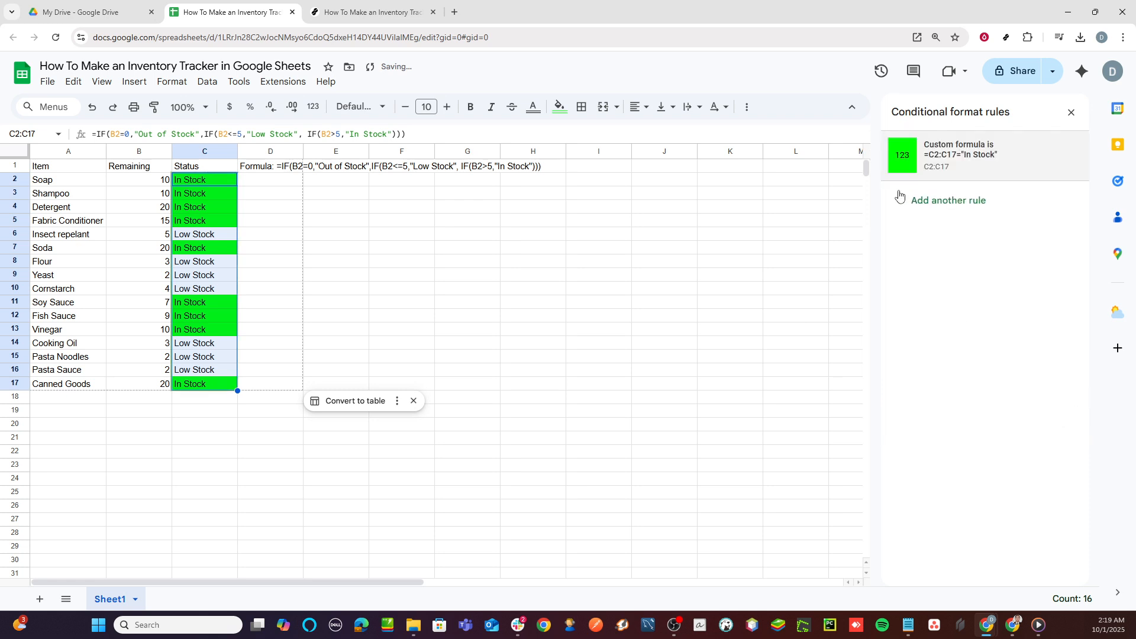
Add a second rule for C2:C17 with the condition "Custom formula is" and paste =C2:C17="In Stock" as its formula
left_click(933, 201)
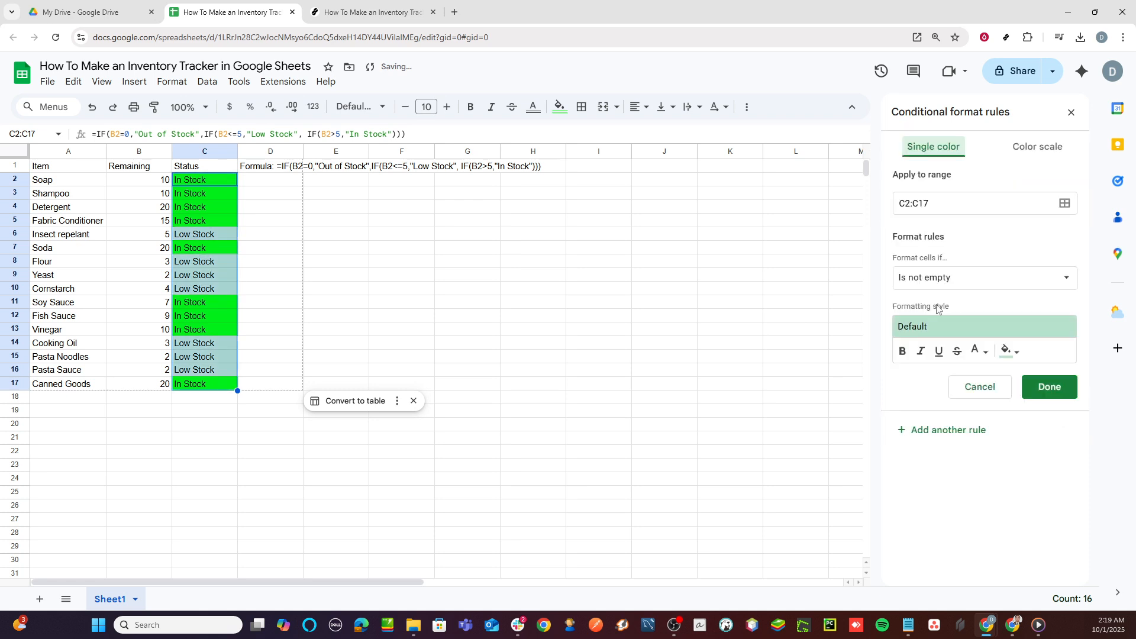
left_click(949, 289)
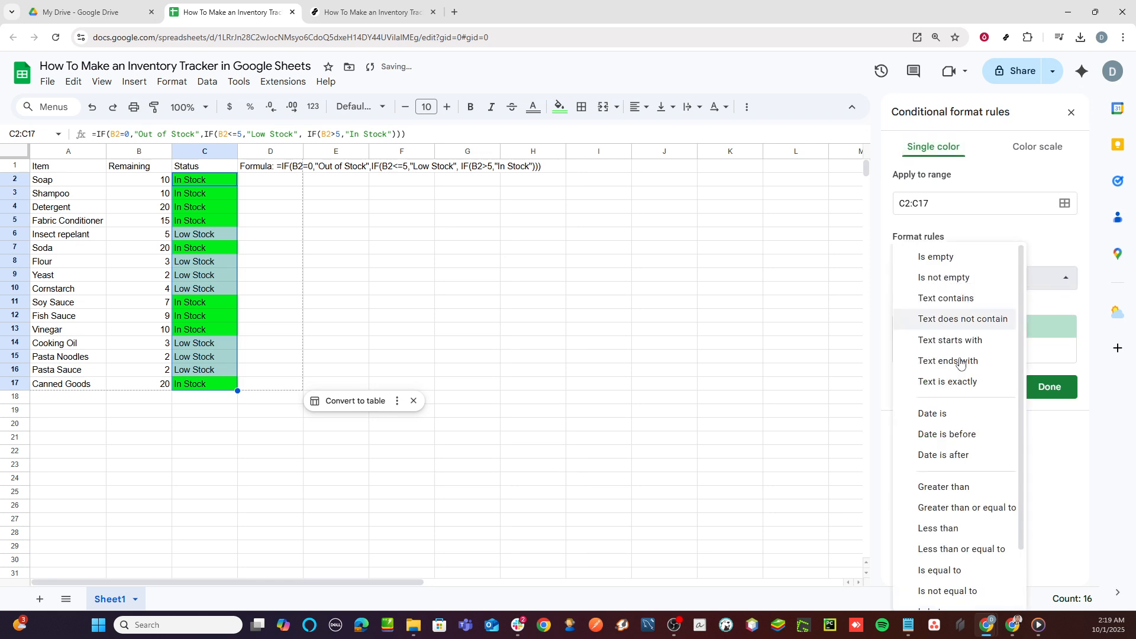
scroll(940, 515, "down", 1)
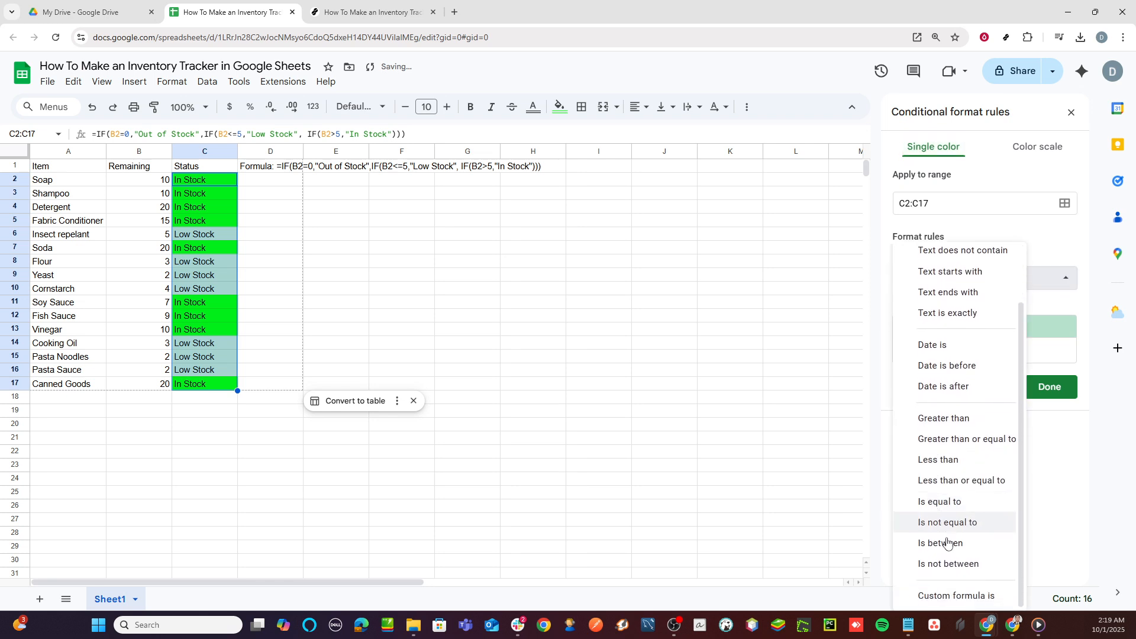
left_click(953, 595)
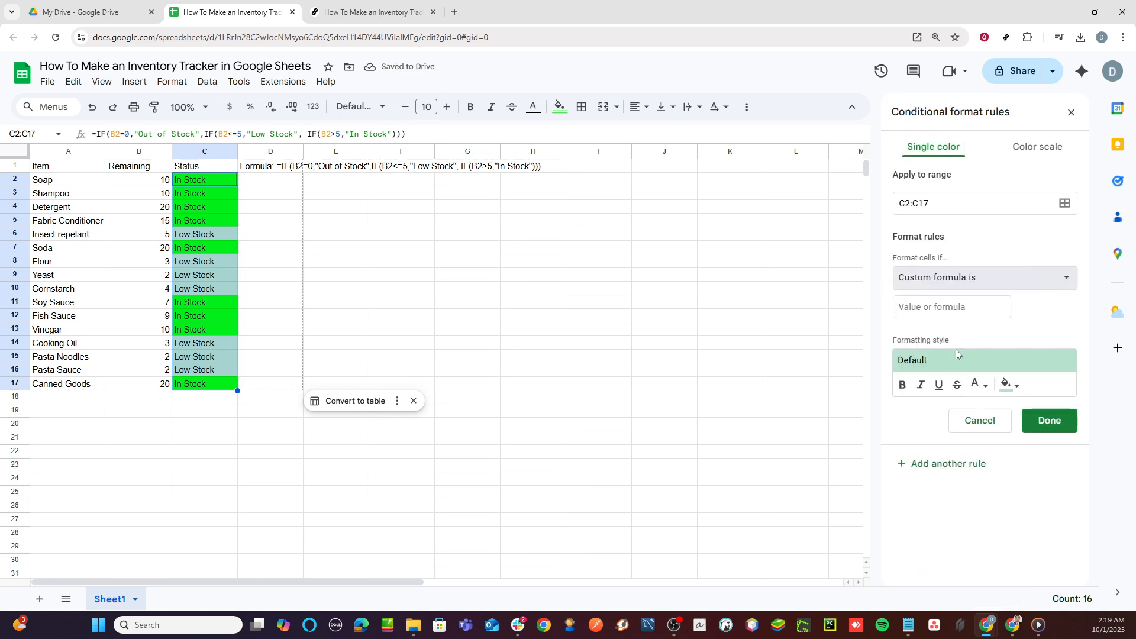
left_click(953, 303)
type("=C2:C17=\"In Stock\"")
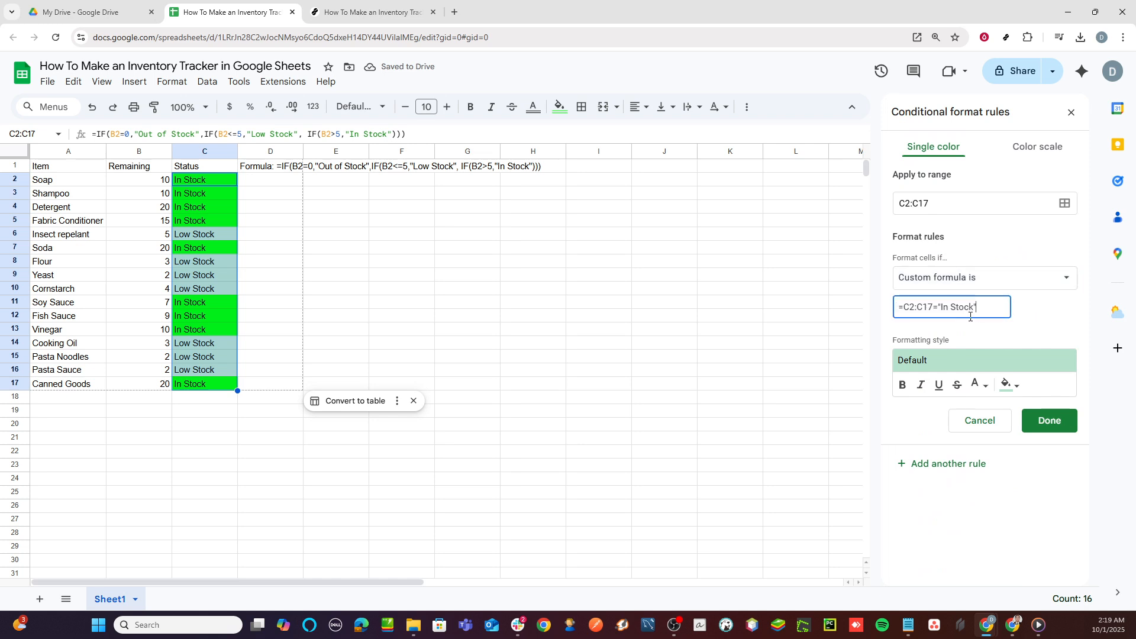
Change the second rule's formula to =C2:C17="Low Stock", and save the rule with a yellow fill
left_click(943, 307)
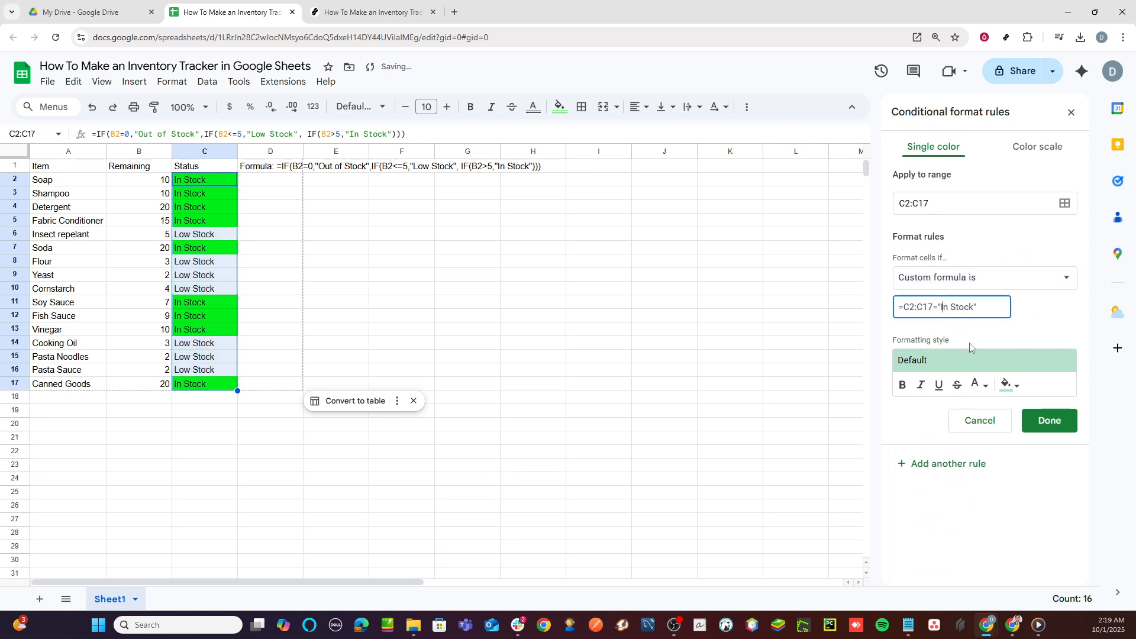
key("shift+Right")
key("shift+Right")
type("Low")
left_click(1014, 386)
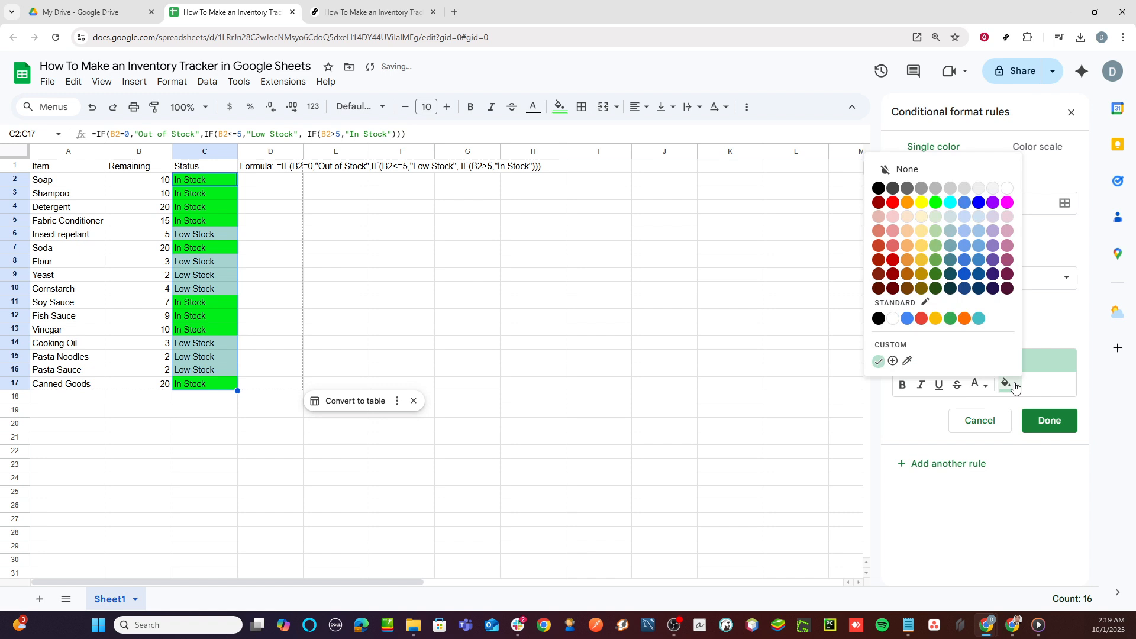
left_click(922, 201)
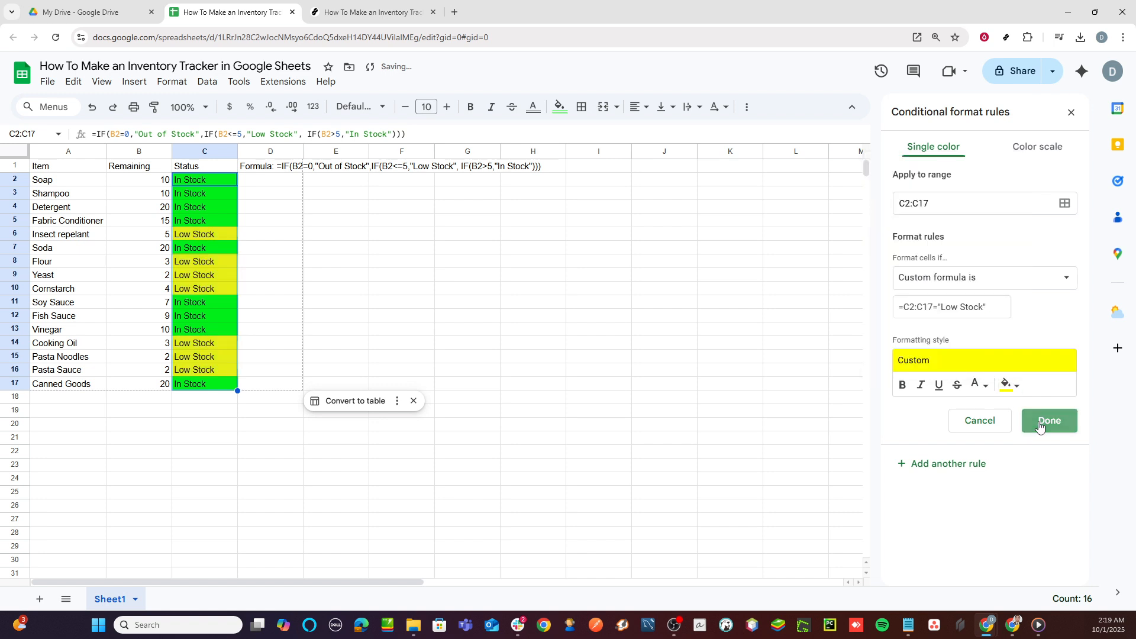
left_click(1038, 422)
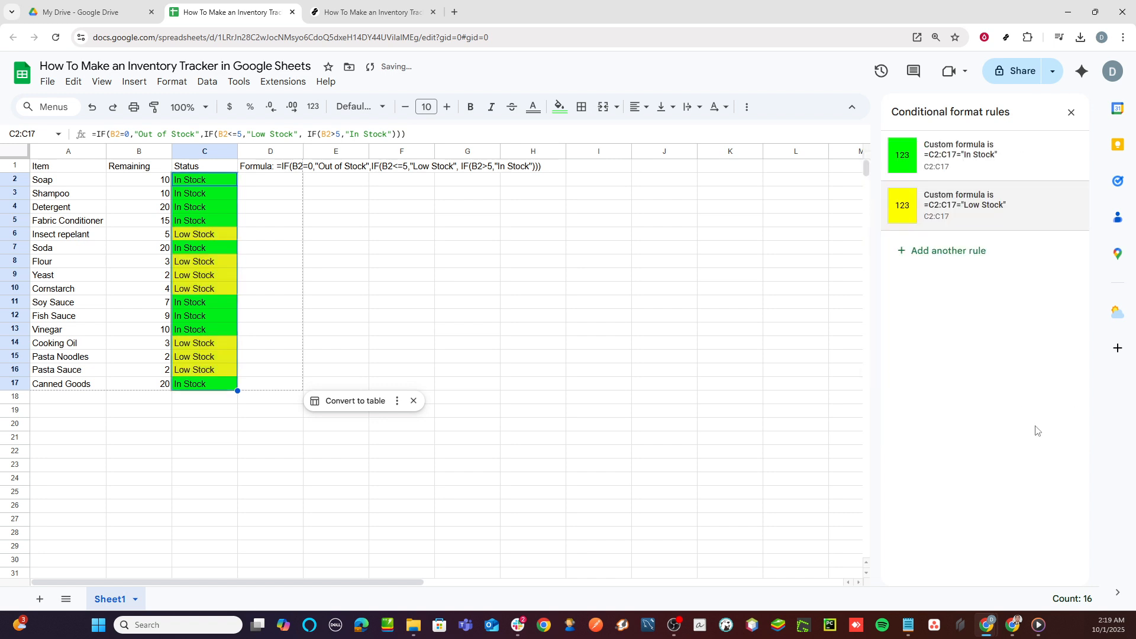
Add a third custom-formula rule for C2:C17, pasting =C2:C17="In Stock" as its formula
left_click(949, 251)
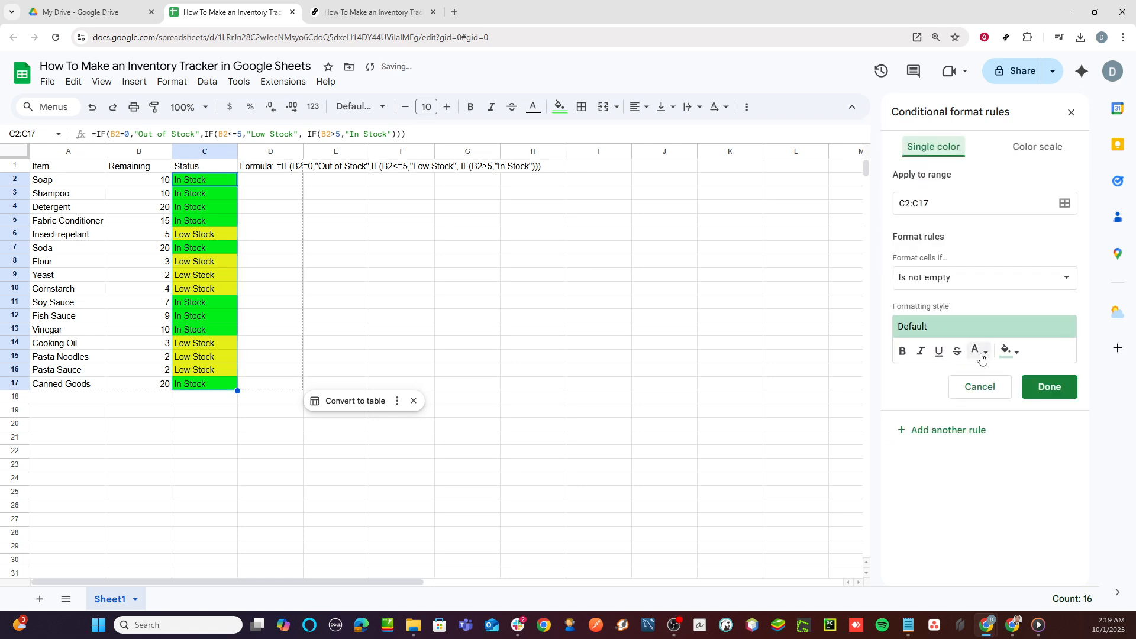
left_click(958, 278)
scroll(961, 592, "down", 2)
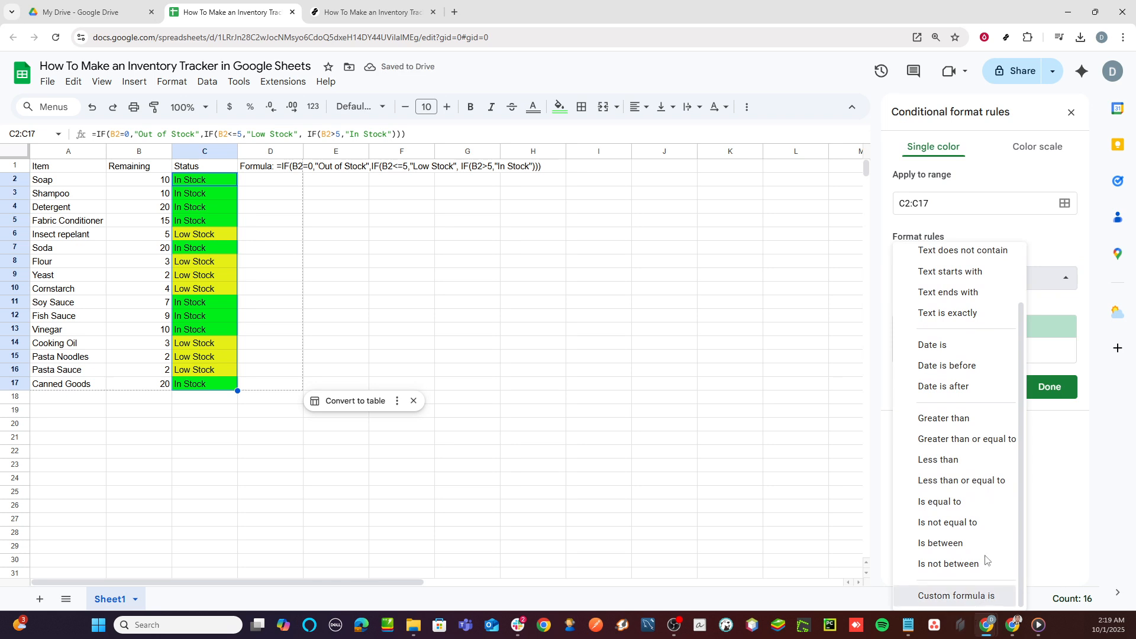
left_click(970, 597)
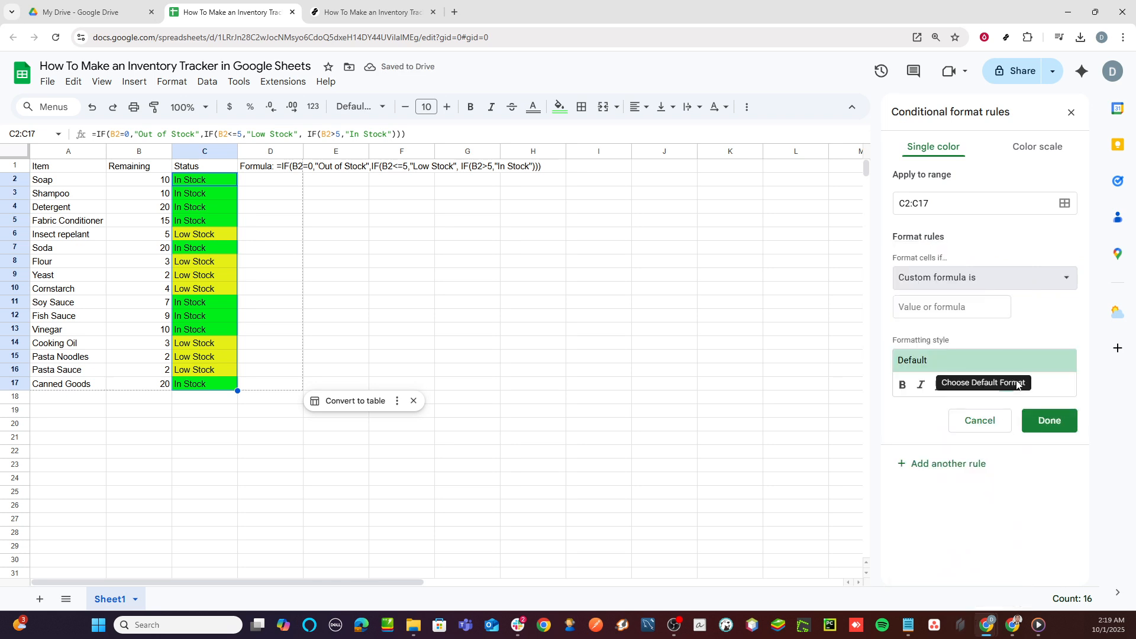
left_click(942, 307)
type("=C2:C17=\"In Stock\"")
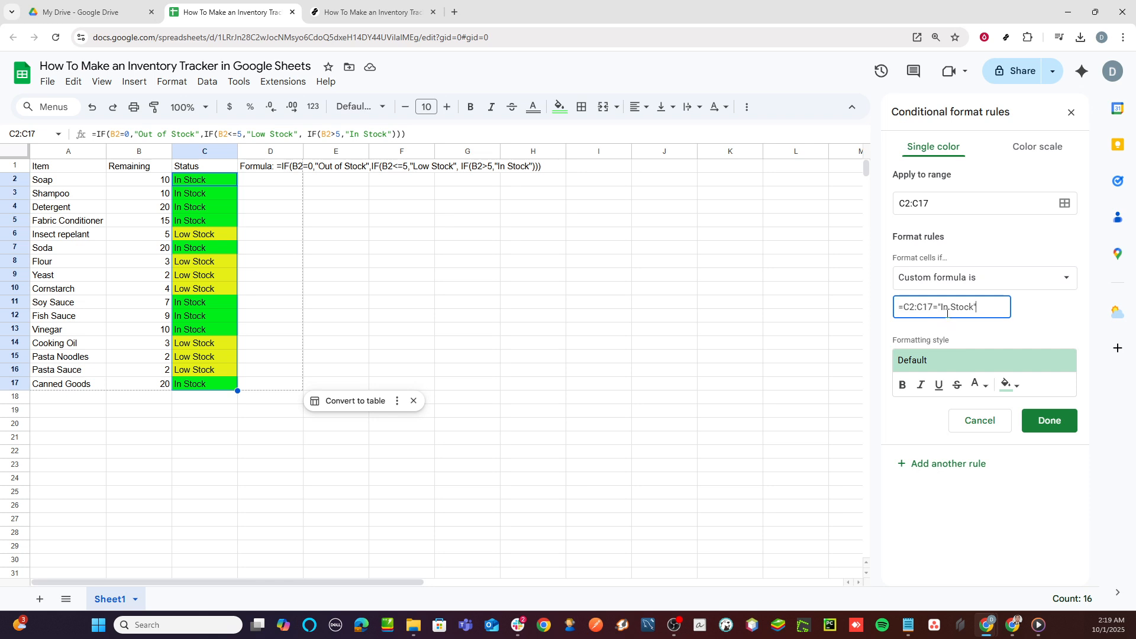
Change the third rule's formula to =C2:C17="No Stock", and save the rule with a dark red fill
left_click(948, 306)
key("shift+Left")
key("shift+Left")
type("No")
left_click(1017, 386)
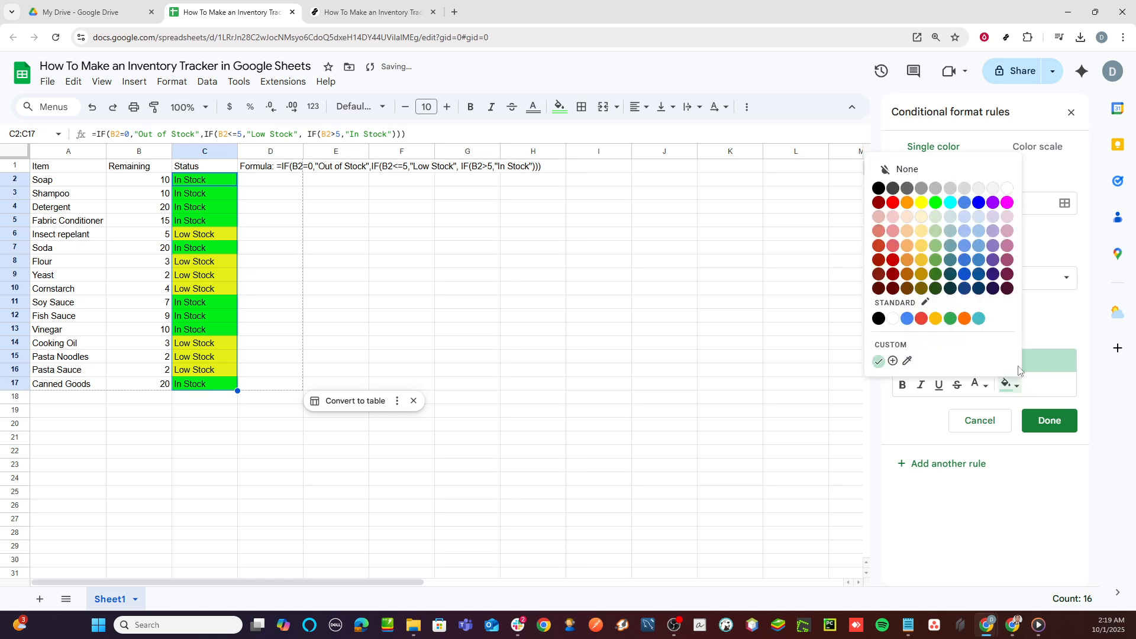
left_click(892, 273)
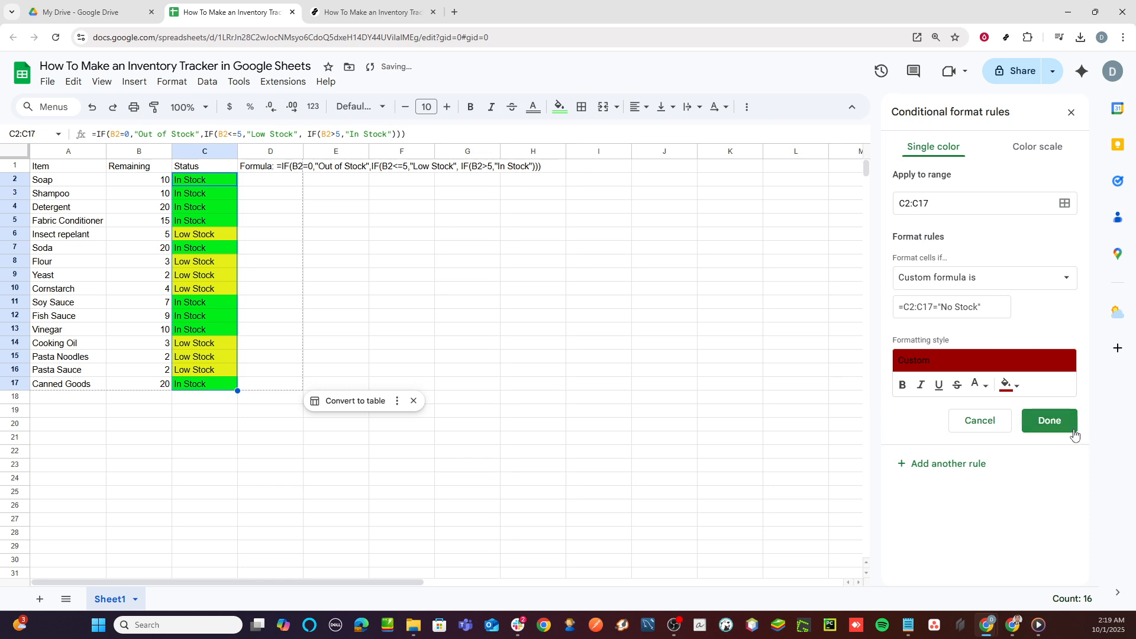
left_click(1048, 420)
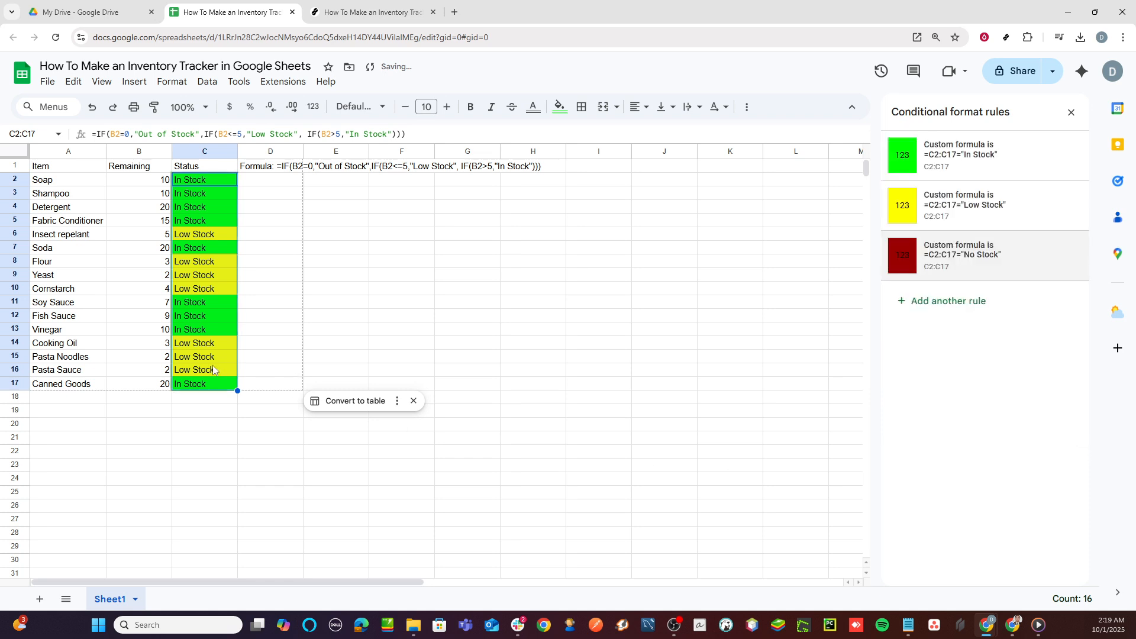